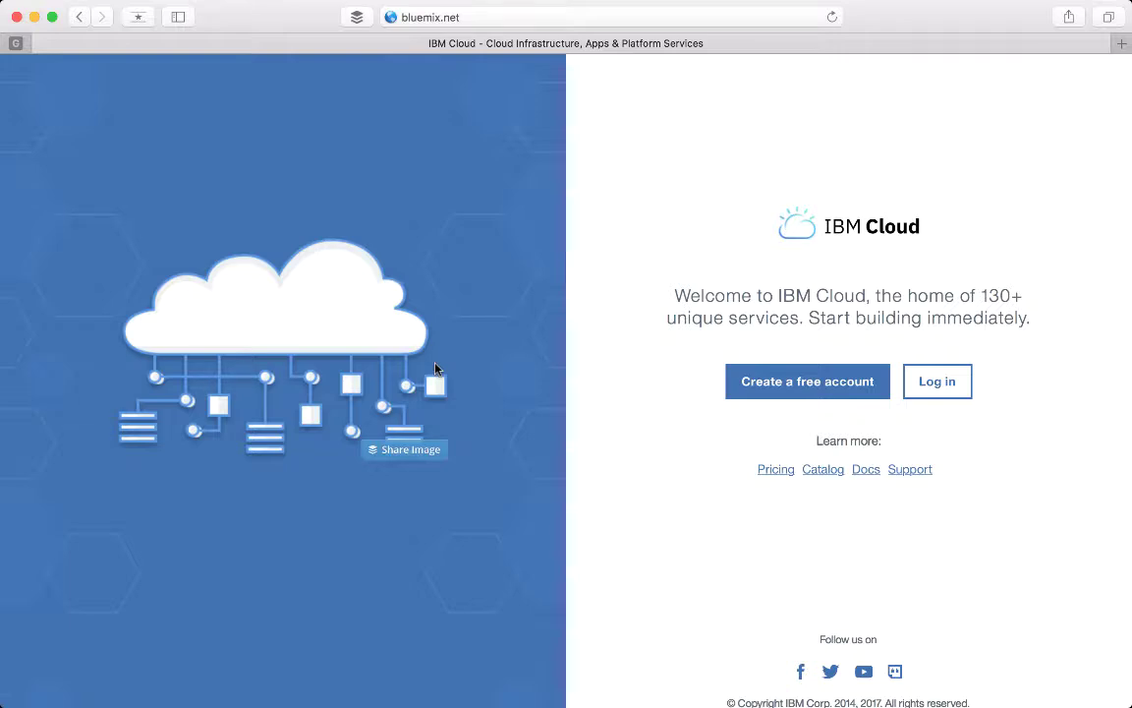
Step: Return to the IBM Cloud dashboard and check the region list, keeping US South
{"action": "key", "text": "super+Tab"}
{"action": "key", "text": "super+Tab"}
{"action": "key", "text": "super+Tab"}
{"action": "key", "text": "super+Tab"}
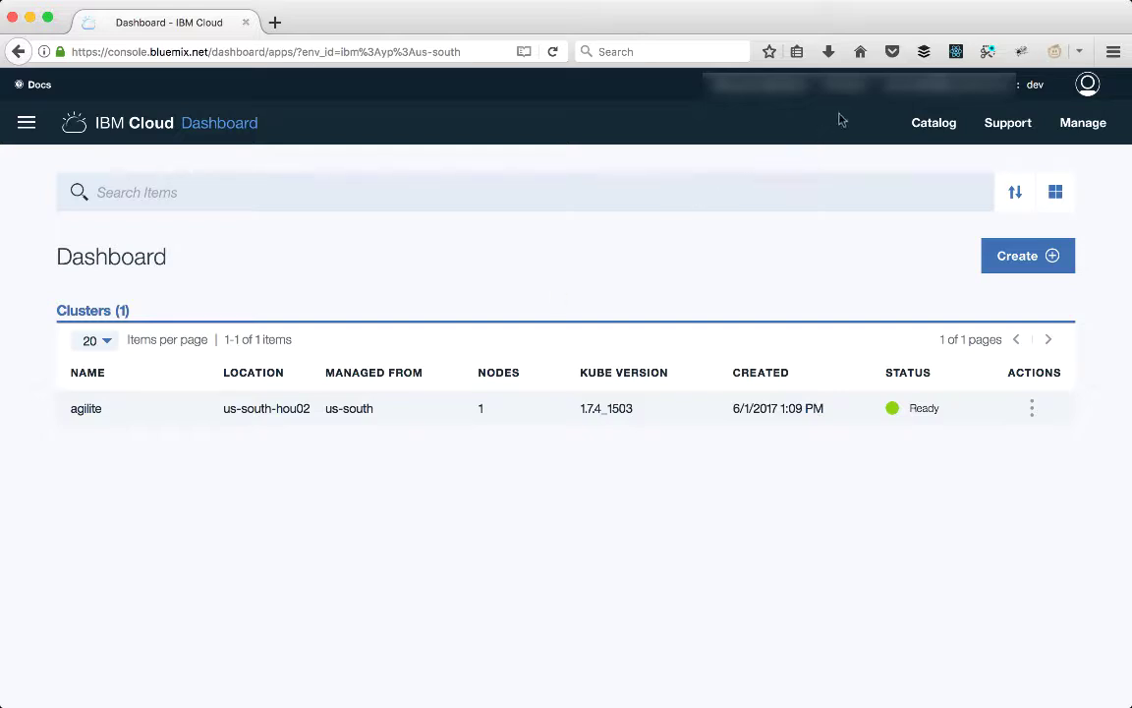
{"action": "left_click", "coordinate": [856, 84]}
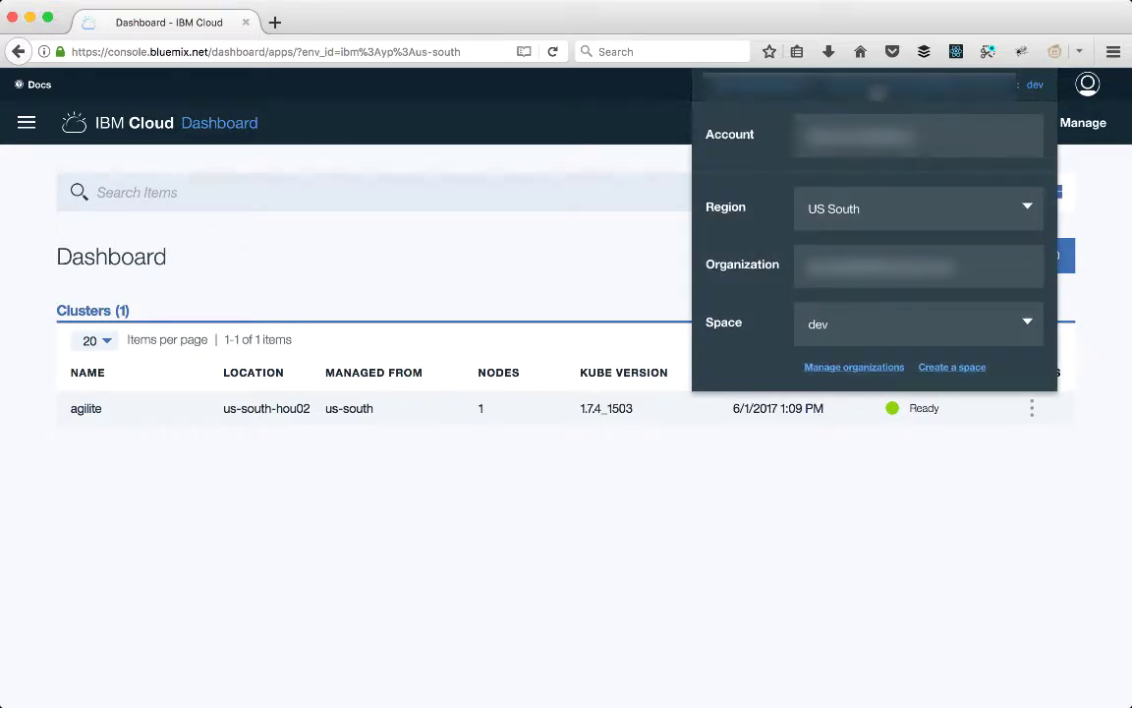
{"action": "left_click", "coordinate": [819, 213]}
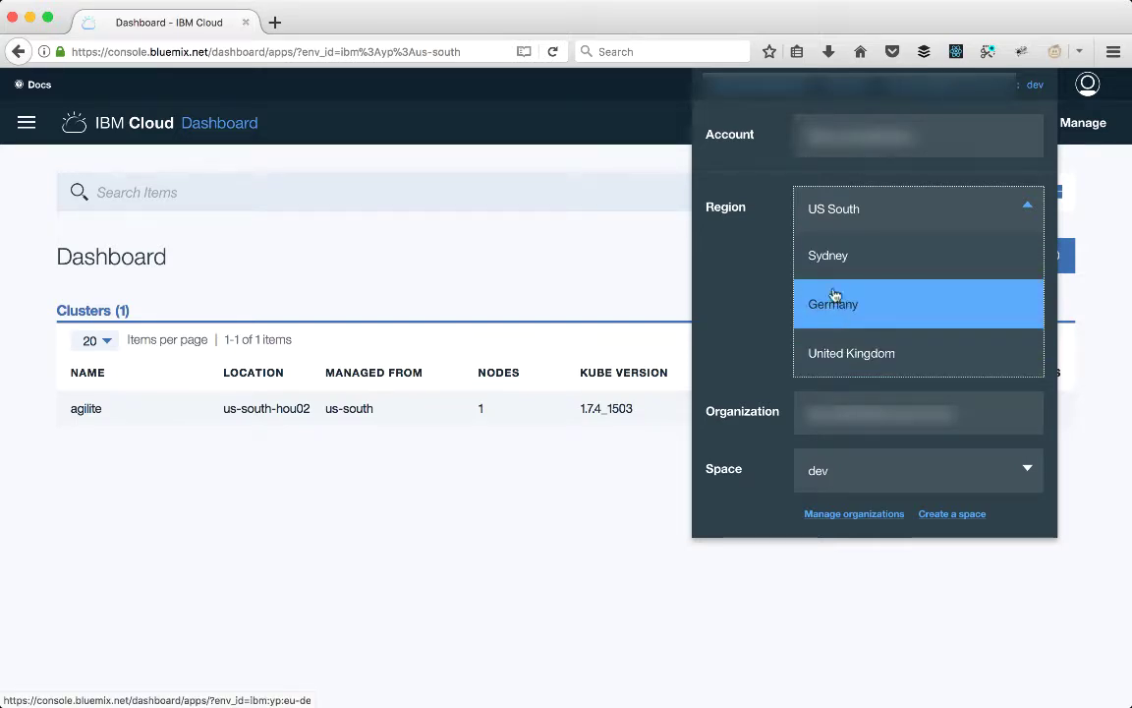
{"action": "left_click", "coordinate": [582, 265]}
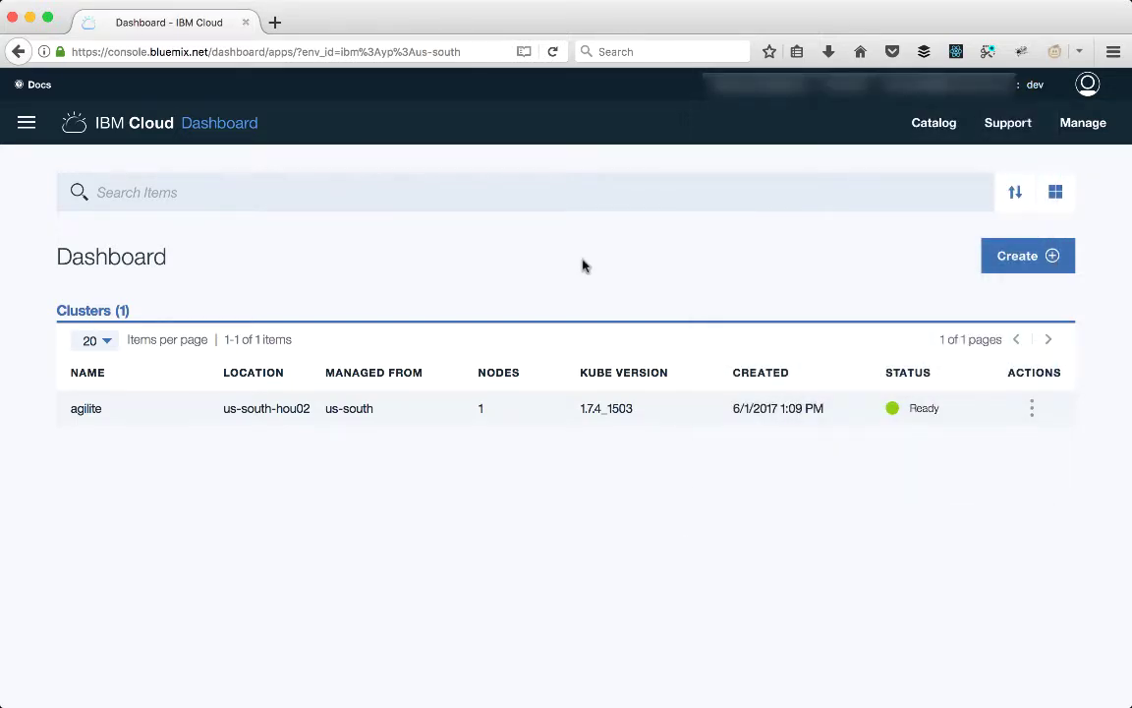
Step: Search the catalog for 'node-red' and open the Node-RED Starter boilerplate
{"action": "left_click", "coordinate": [1019, 257]}
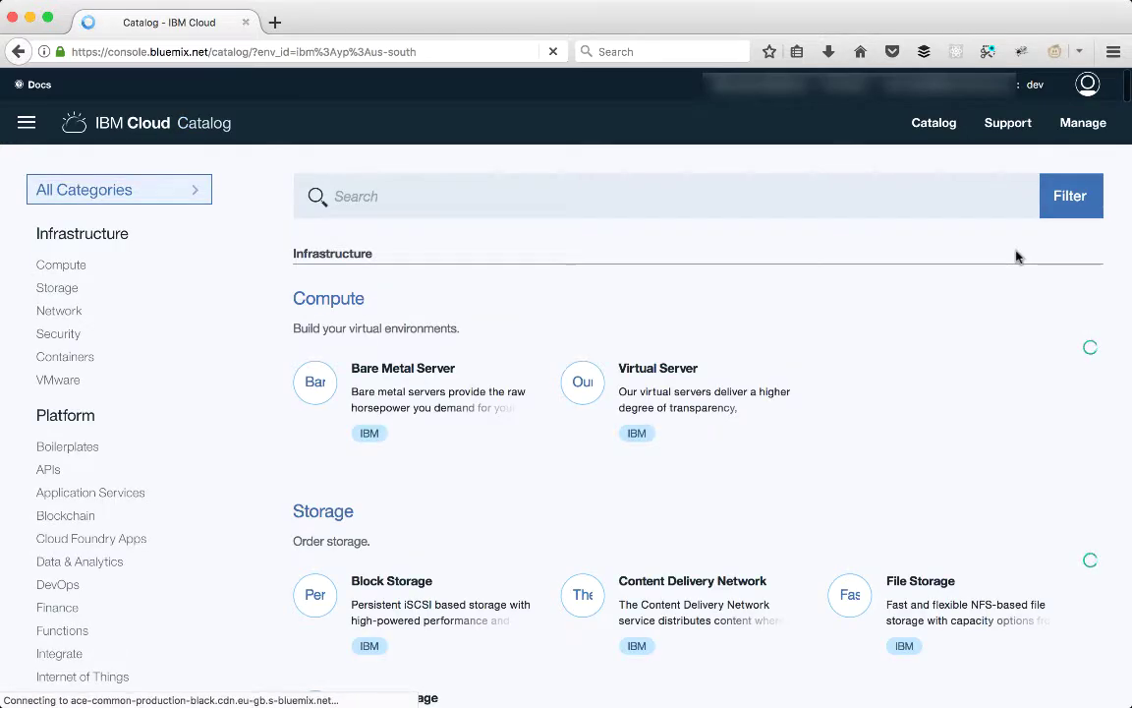
{"action": "left_click", "coordinate": [439, 199]}
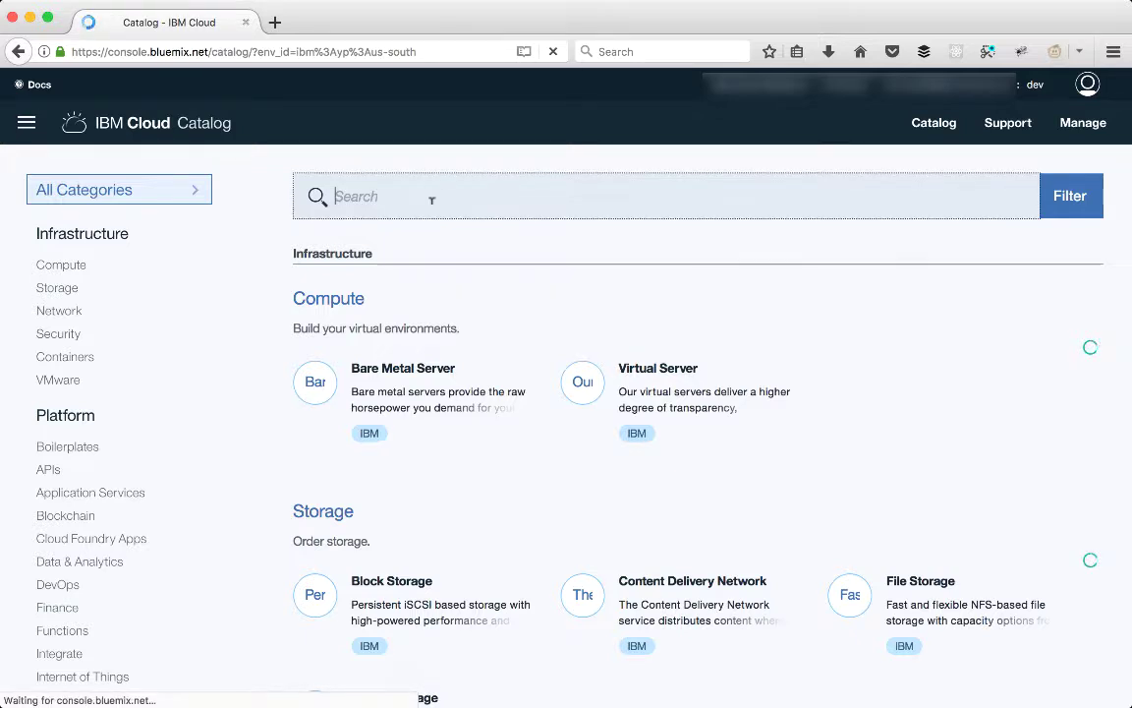
{"action": "type", "text": "node-red"}
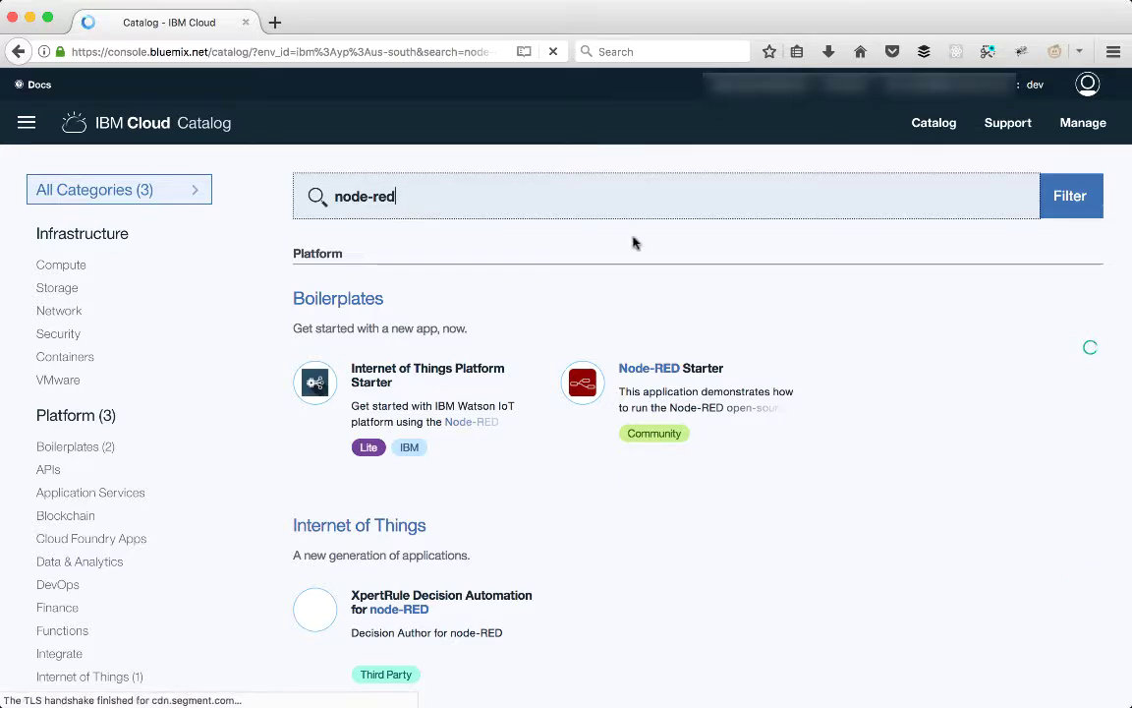
{"action": "left_click", "coordinate": [661, 389]}
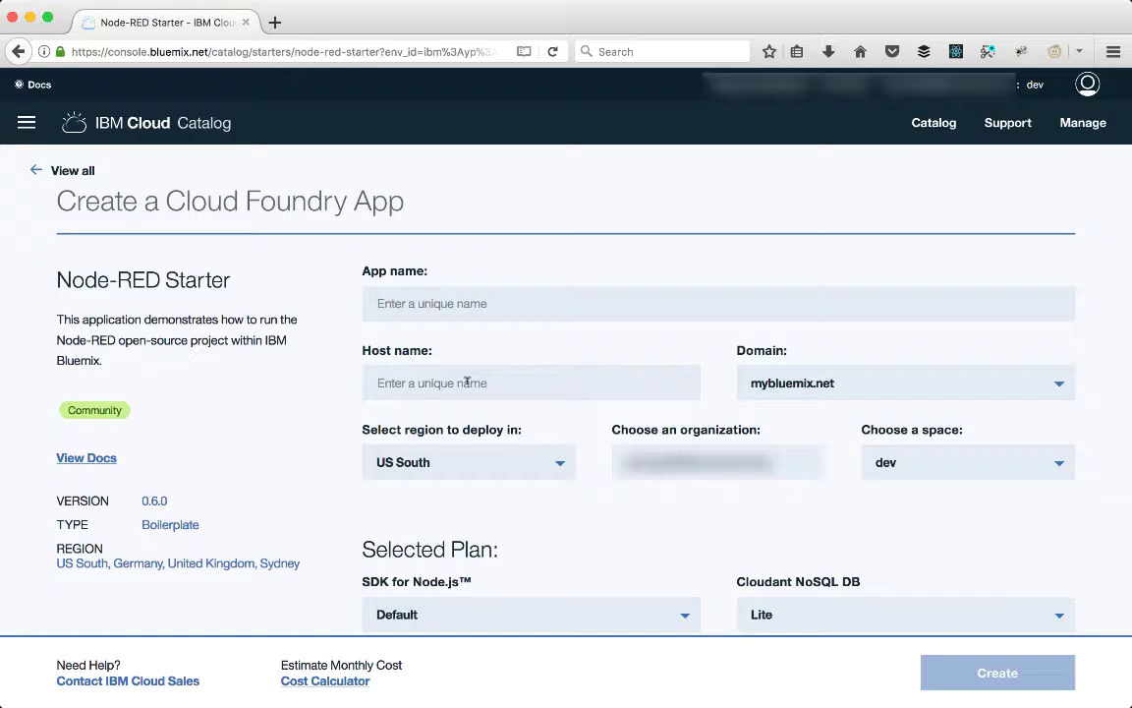
Step: Enter 'agilite-node-red-demo' as the Node-RED app's host name
{"action": "left_click", "coordinate": [466, 384]}
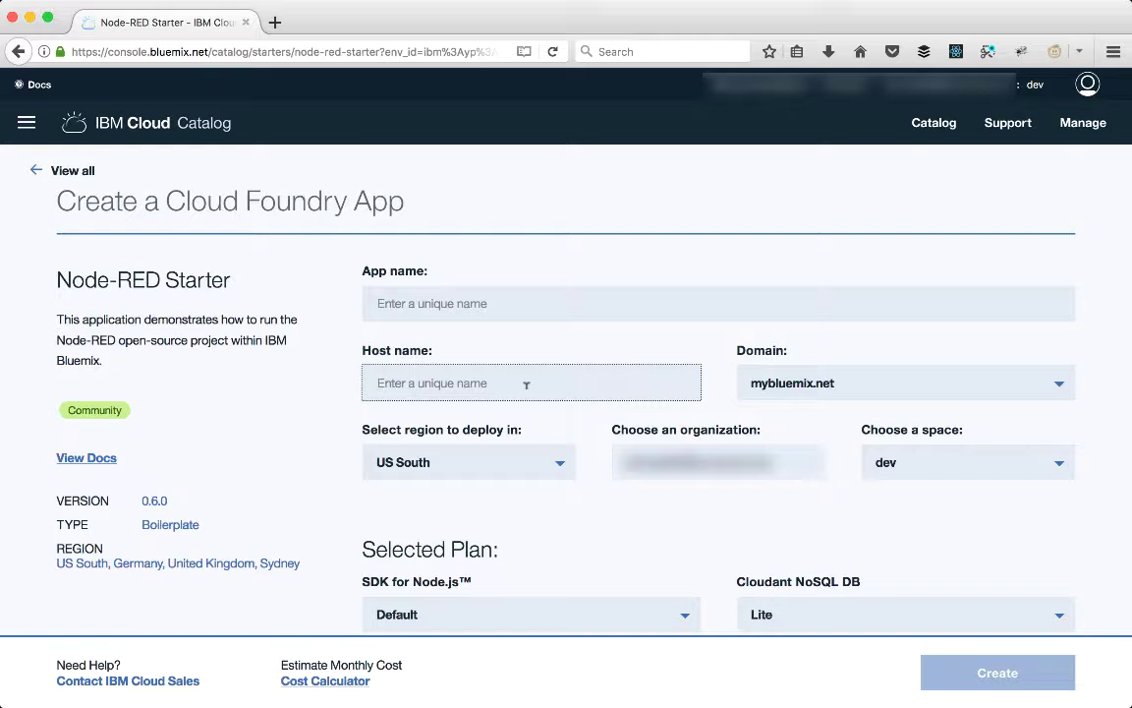
{"action": "type", "text": "node-red"}
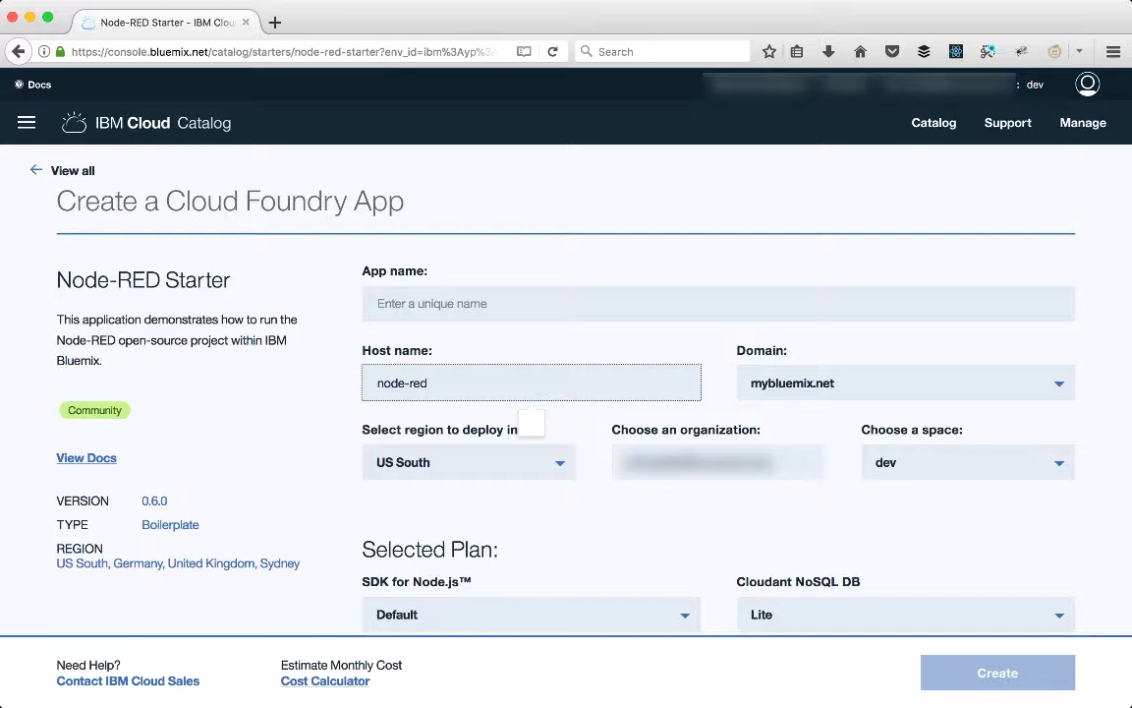
{"action": "key", "text": "Left"}
{"action": "key", "text": "Left"}
{"action": "key", "text": "Left"}
{"action": "key", "text": "Left"}
{"action": "key", "text": "Left"}
{"action": "key", "text": "Left"}
{"action": "key", "text": "Left"}
{"action": "key", "text": "Left"}
{"action": "type", "text": "agilite-"}
{"action": "left_click", "coordinate": [538, 385]}
{"action": "type", "text": "-demo"}
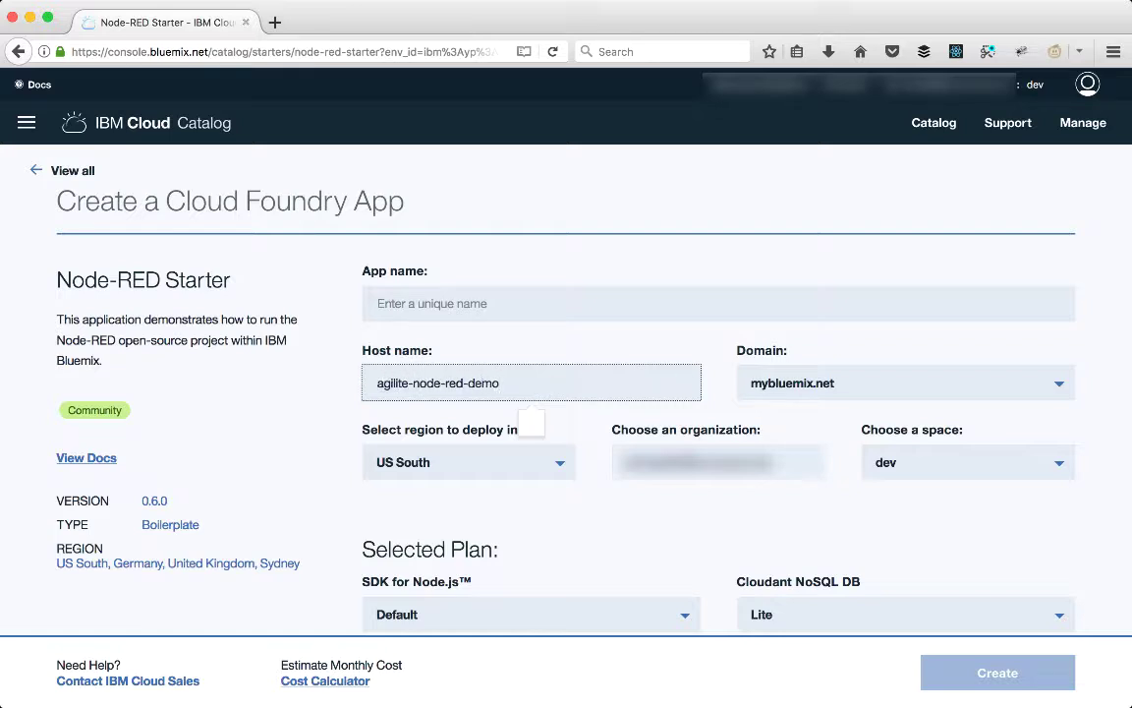
{"action": "left_click", "coordinate": [419, 301]}
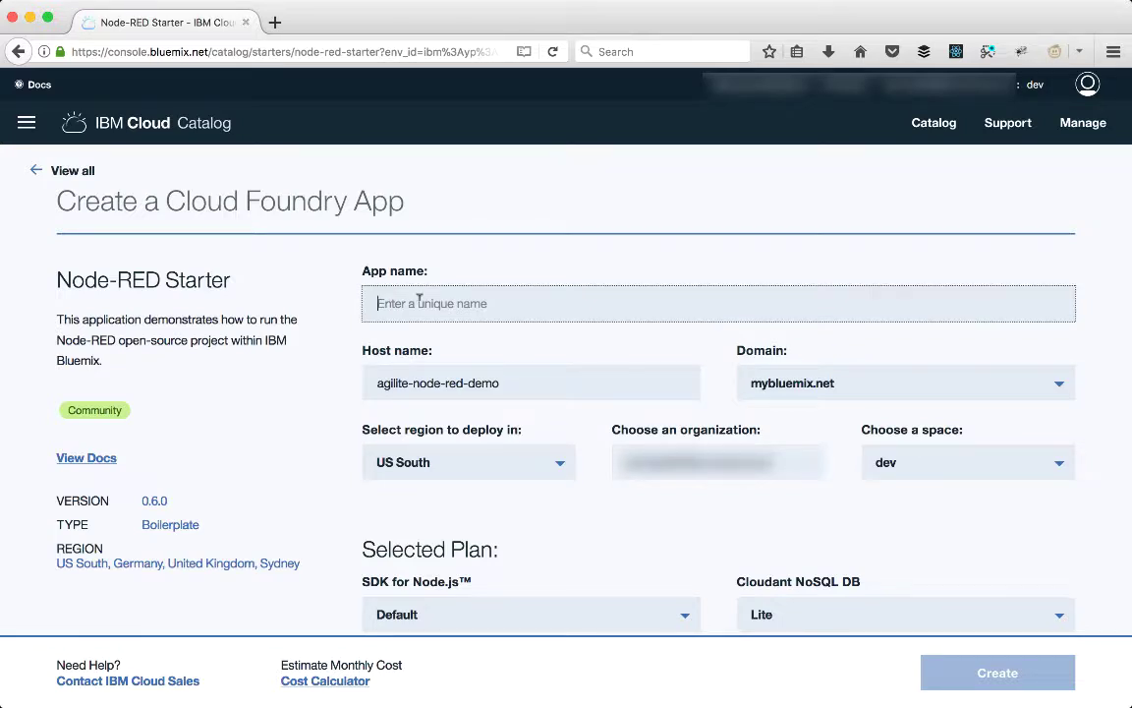
Step: Type 'Agilit-e Node-RED Demo' as the app name, correcting the typo, then scroll to the plan
{"action": "type", "text": "Agilit0"}
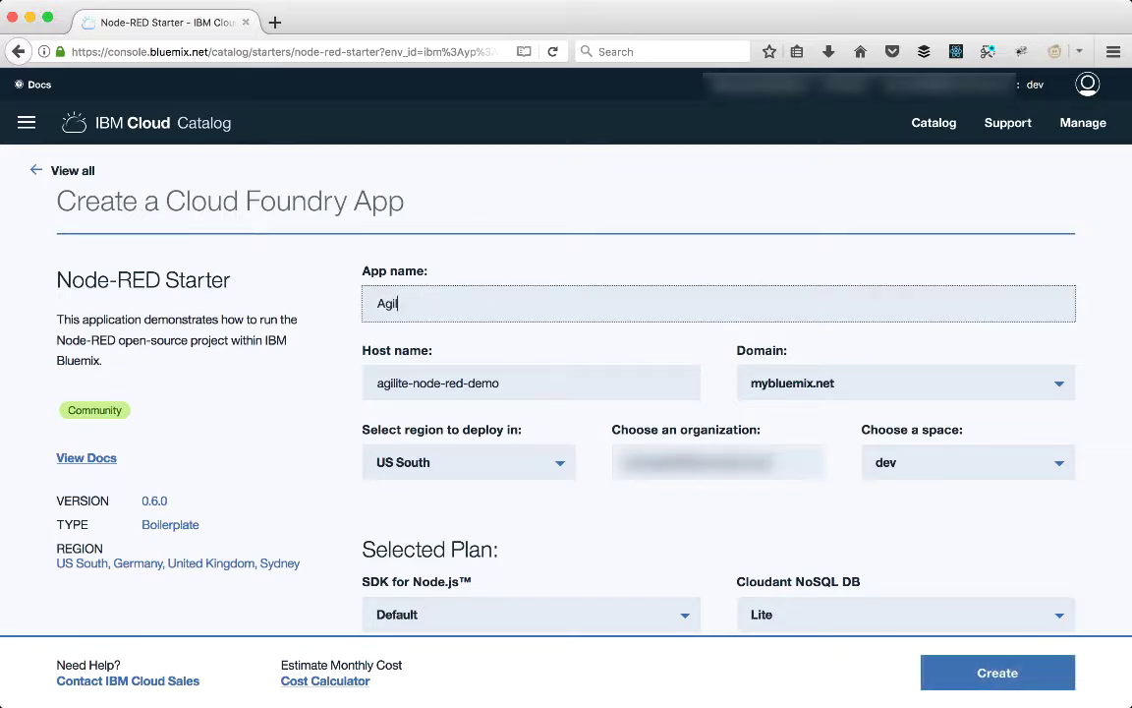
{"action": "key", "text": "BackSpace"}
{"action": "type", "text": "-e Node-RED Demo"}
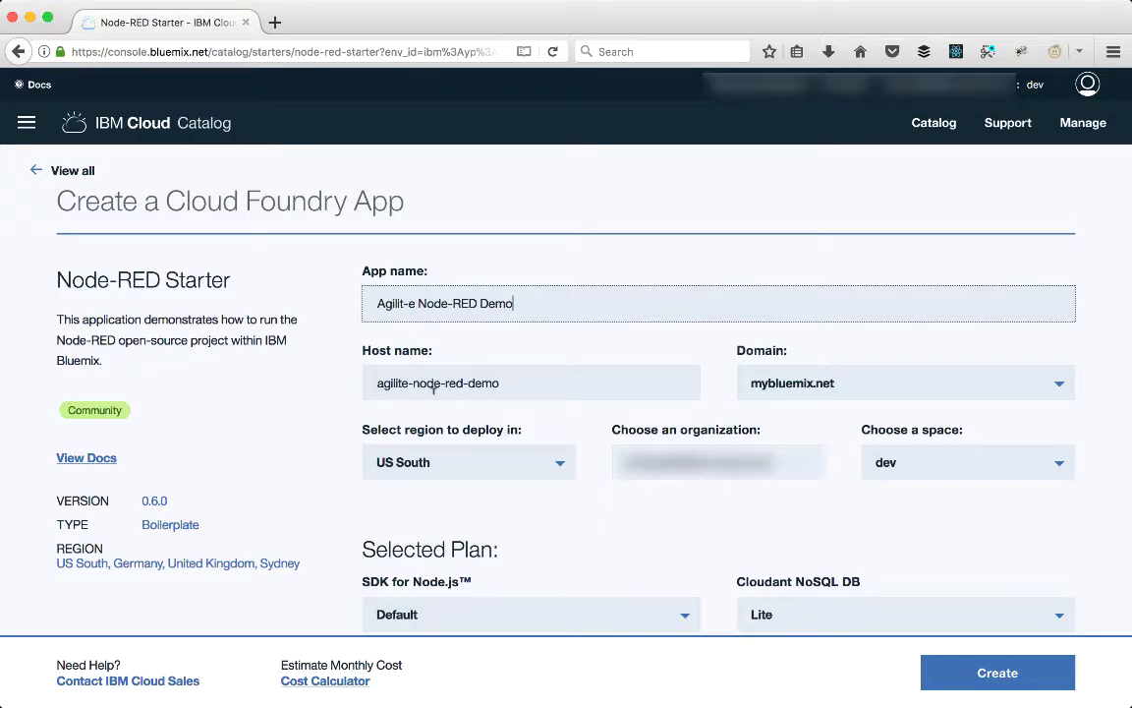
{"action": "scroll", "coordinate": [437, 433], "scroll_direction": "down", "scroll_amount": 5}
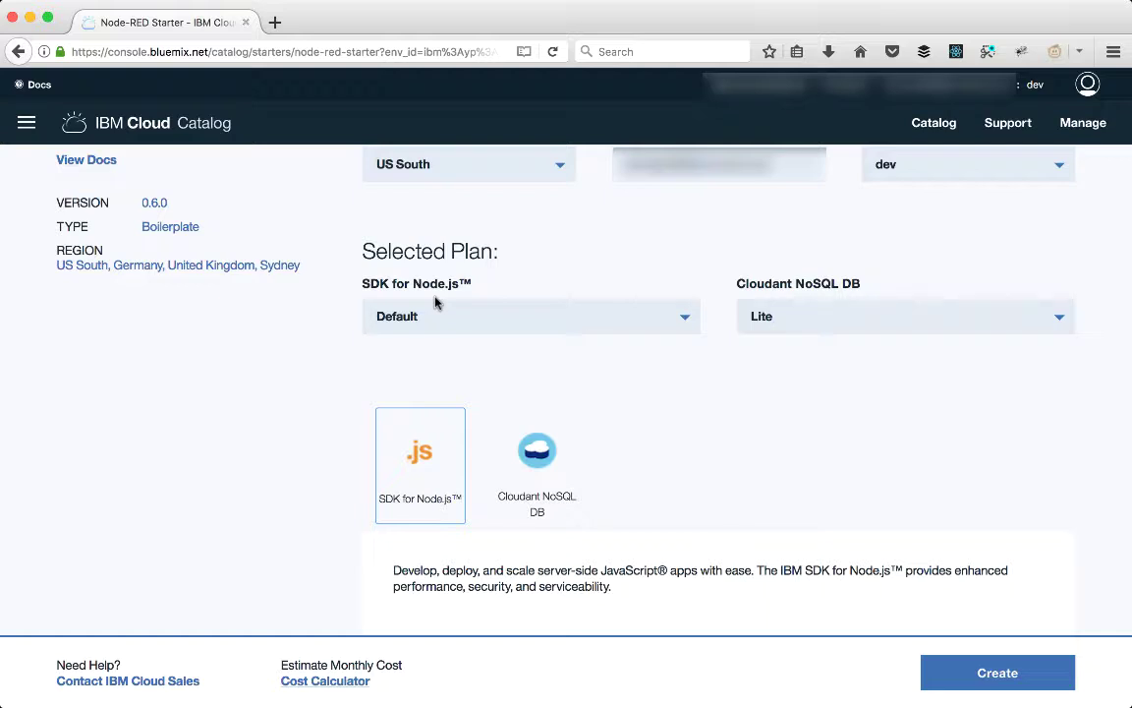
{"action": "left_click", "coordinate": [766, 322]}
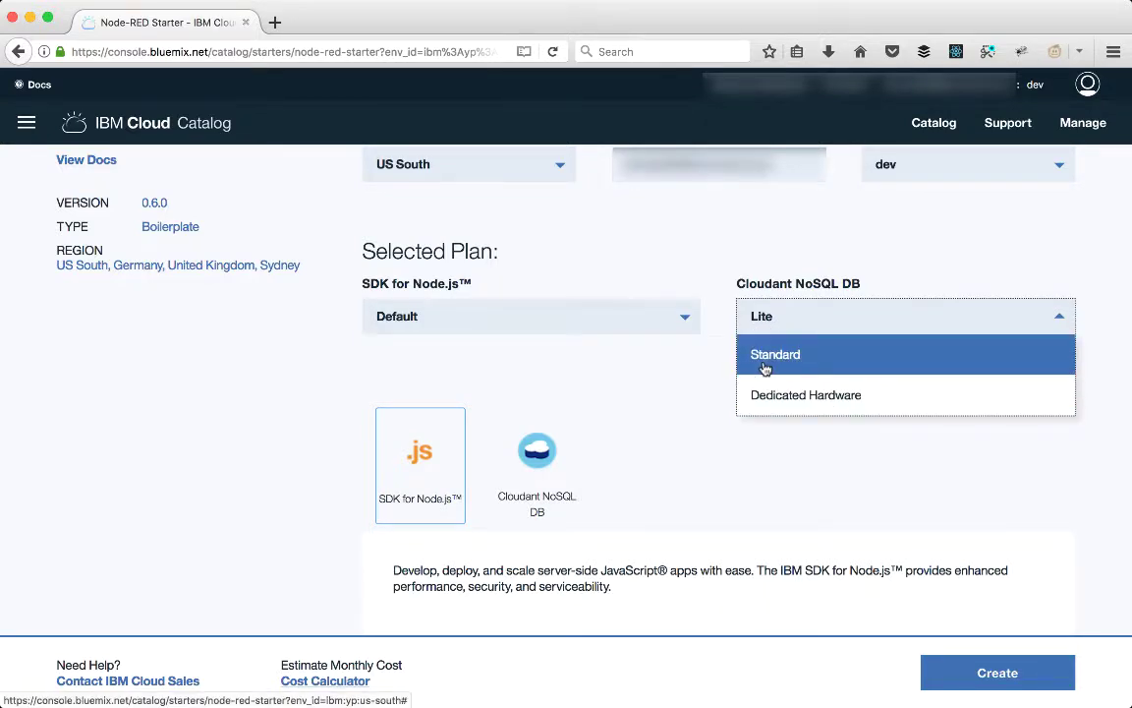
{"action": "left_click", "coordinate": [755, 337]}
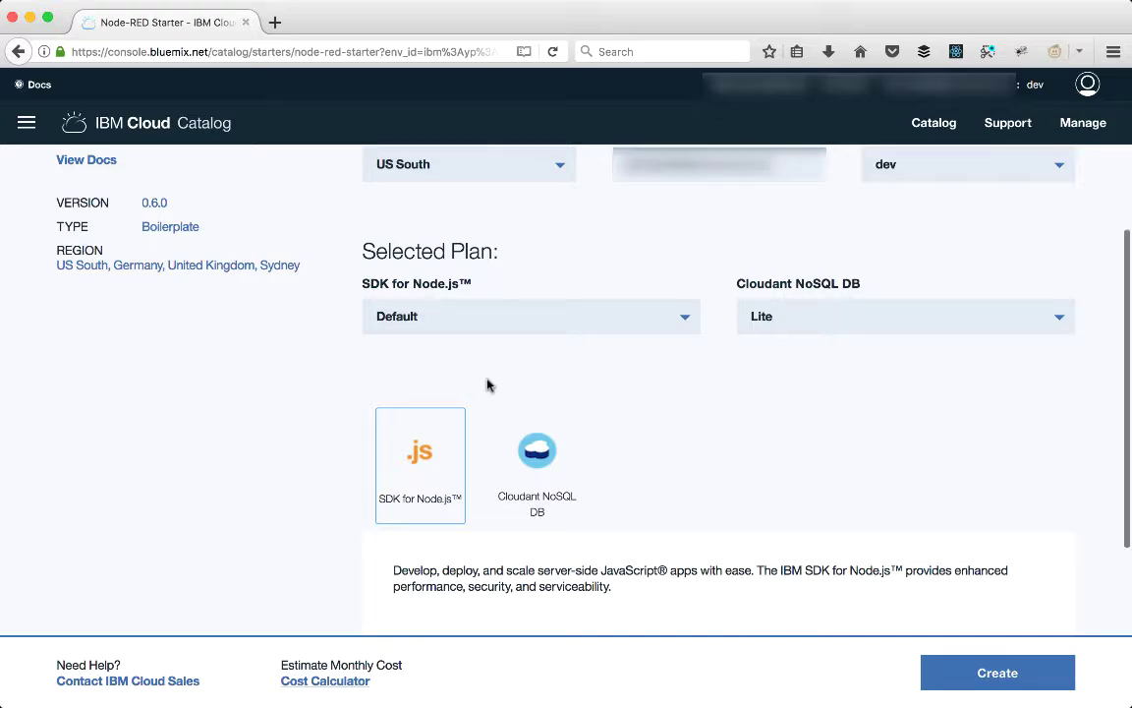
Step: Create the Node-RED Starter app from the bottom of the catalog form
{"action": "scroll", "coordinate": [487, 385], "scroll_direction": "down", "scroll_amount": 4}
{"action": "scroll", "coordinate": [588, 570], "scroll_direction": "down", "scroll_amount": 2}
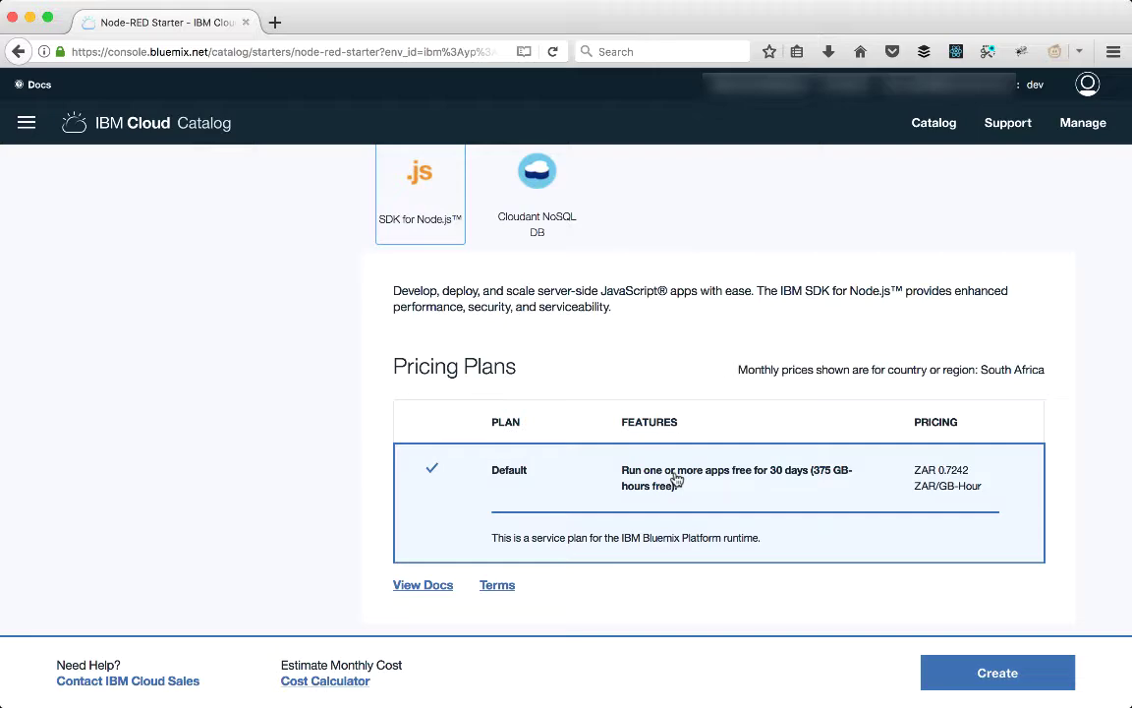
{"action": "scroll", "coordinate": [677, 480], "scroll_direction": "up", "scroll_amount": 5}
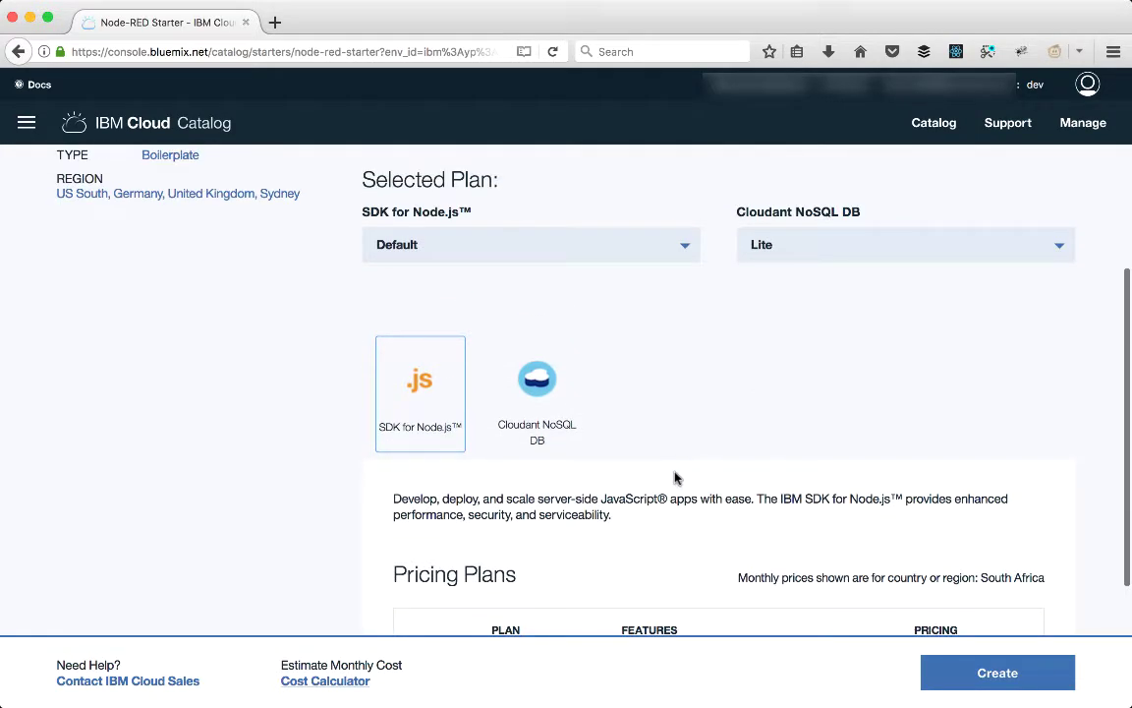
{"action": "scroll", "coordinate": [676, 480], "scroll_direction": "down", "scroll_amount": 5}
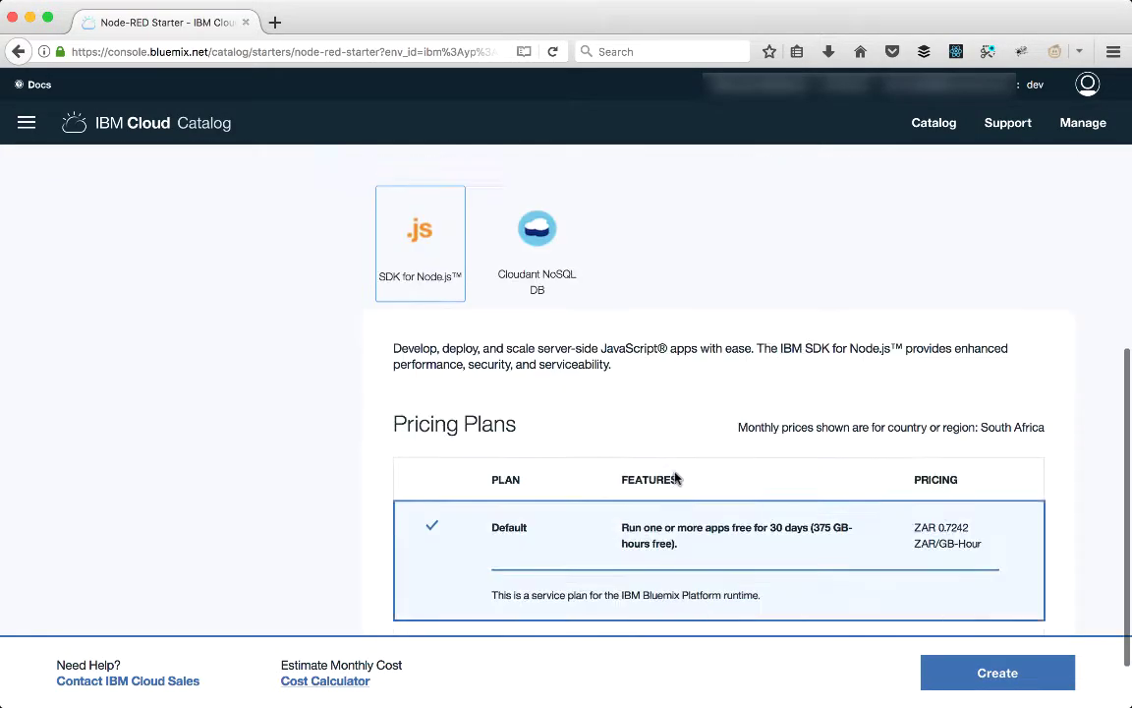
{"action": "left_click", "coordinate": [989, 674]}
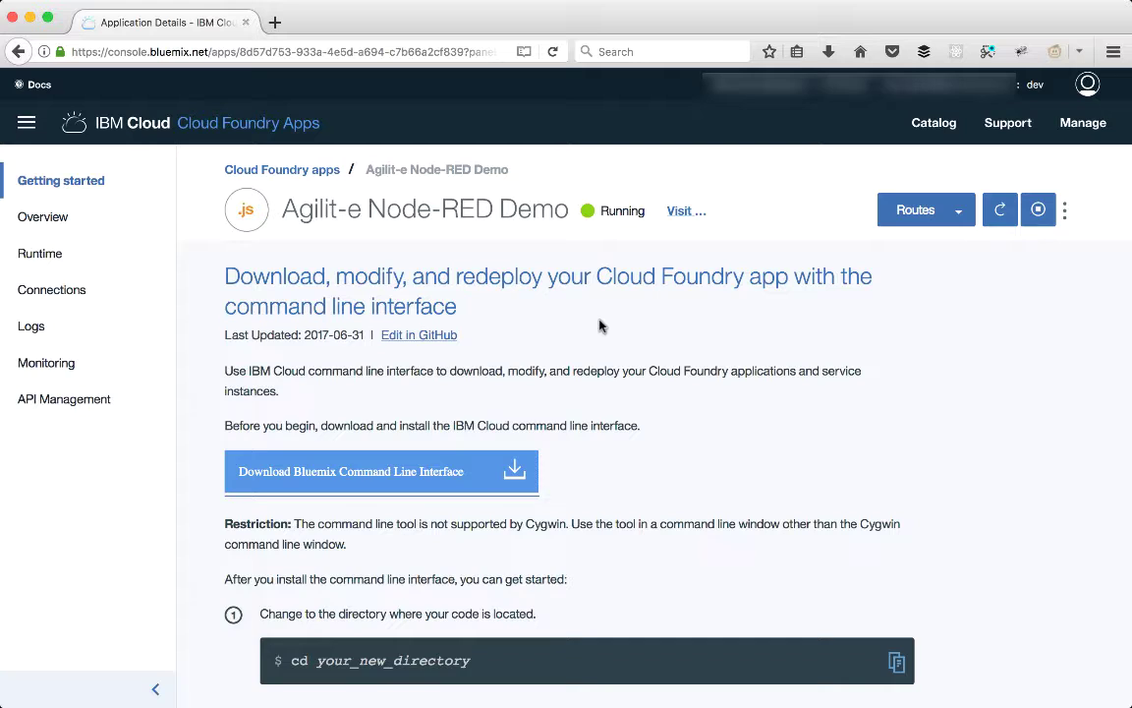
Step: Visit the running app and advance its setup wizard to the editor-security step
{"action": "left_click", "coordinate": [676, 213]}
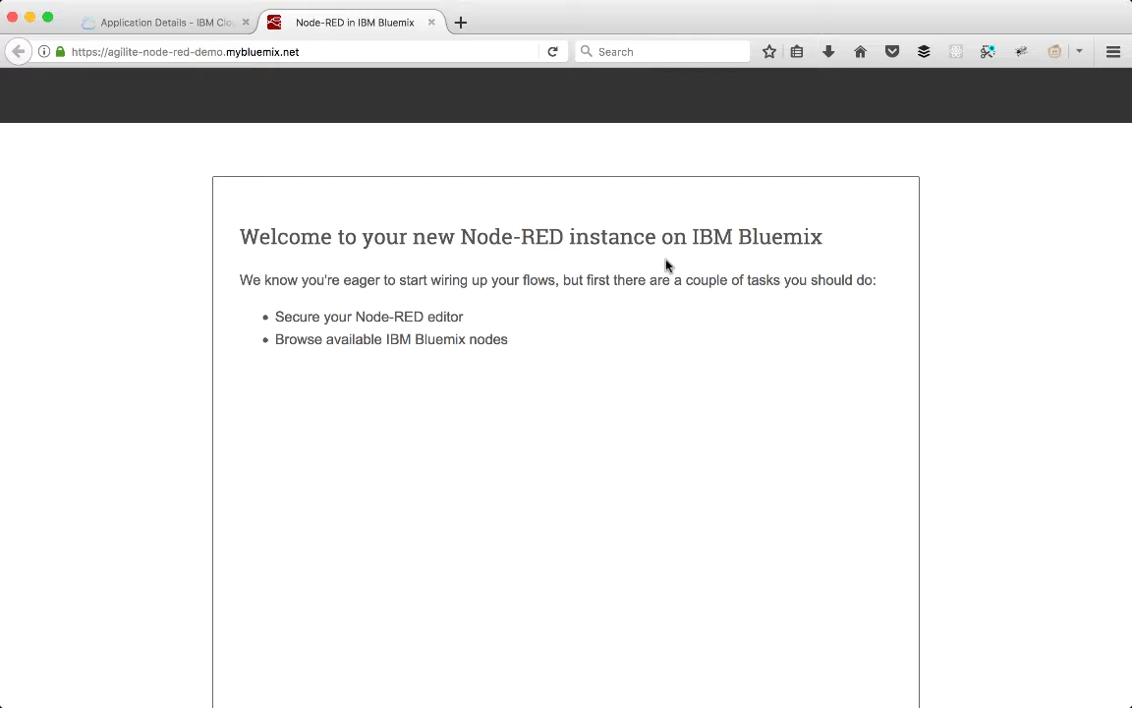
{"action": "scroll", "coordinate": [665, 266], "scroll_direction": "down", "scroll_amount": 2}
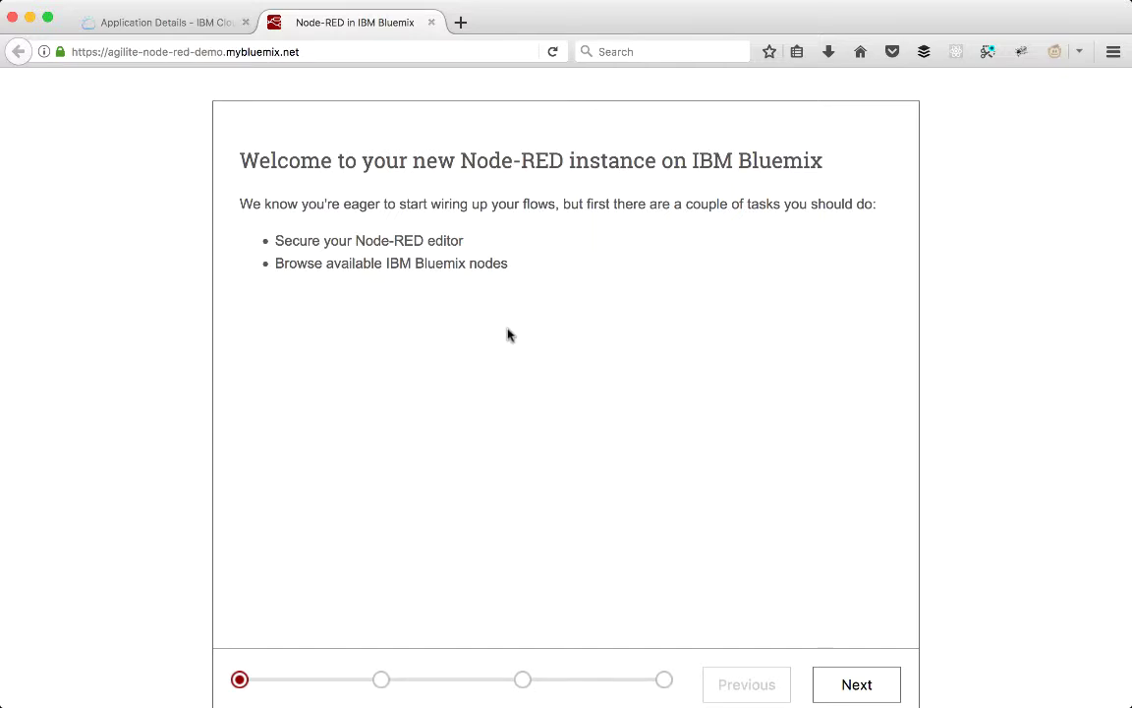
{"action": "left_click", "coordinate": [851, 693]}
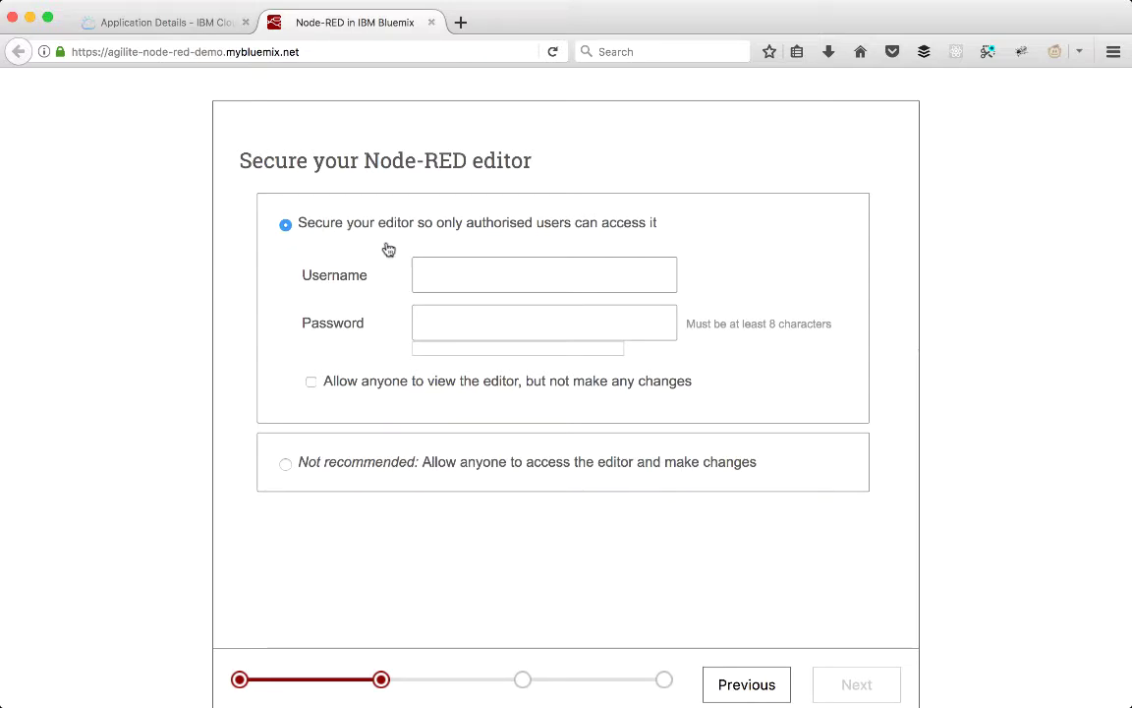
Step: Secure the editor with username 'admin' and a password, then continue
{"action": "left_click", "coordinate": [466, 274]}
{"action": "type", "text": "admin"}
{"action": "key", "text": "Tab"}
{"action": "type", "text": "••••••••••"}
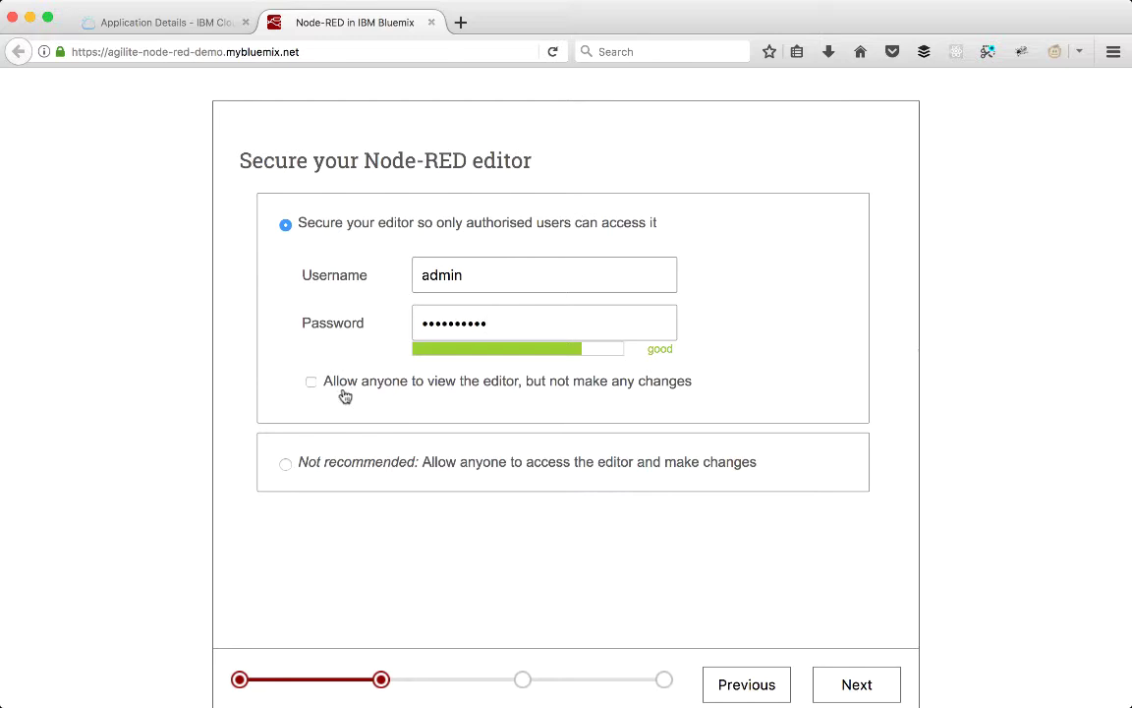
{"action": "left_click", "coordinate": [846, 696]}
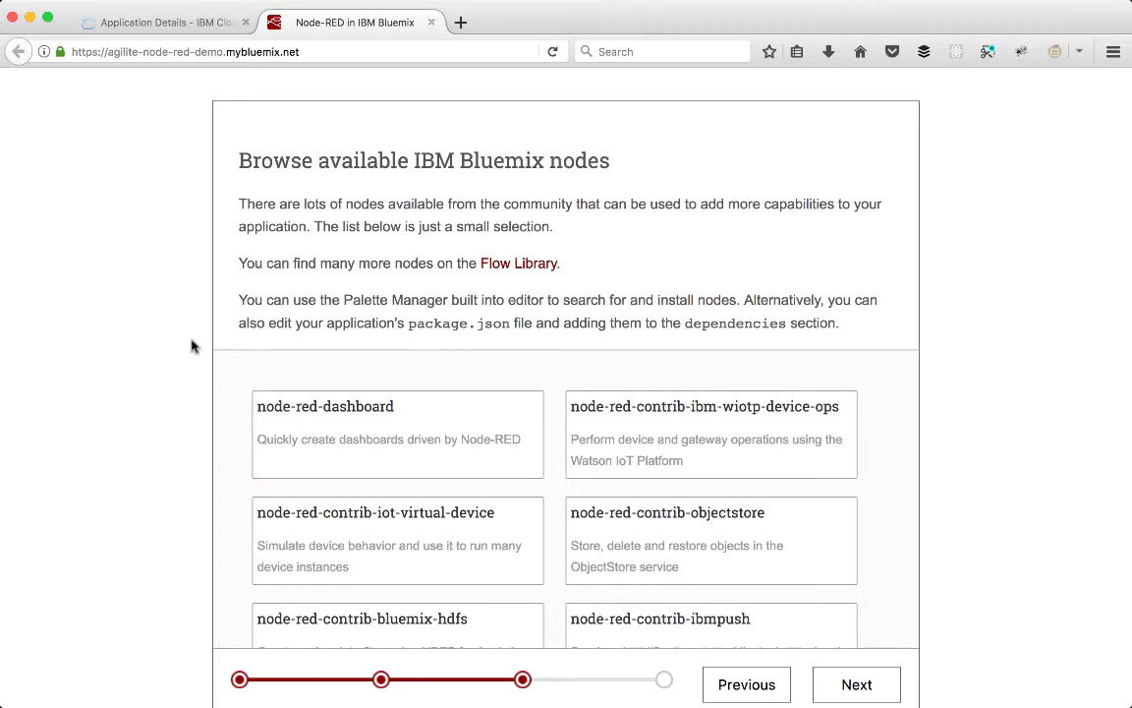
Step: Skip the node browsing step and finish the Node-RED install
{"action": "scroll", "coordinate": [208, 380], "scroll_direction": "down", "scroll_amount": 2}
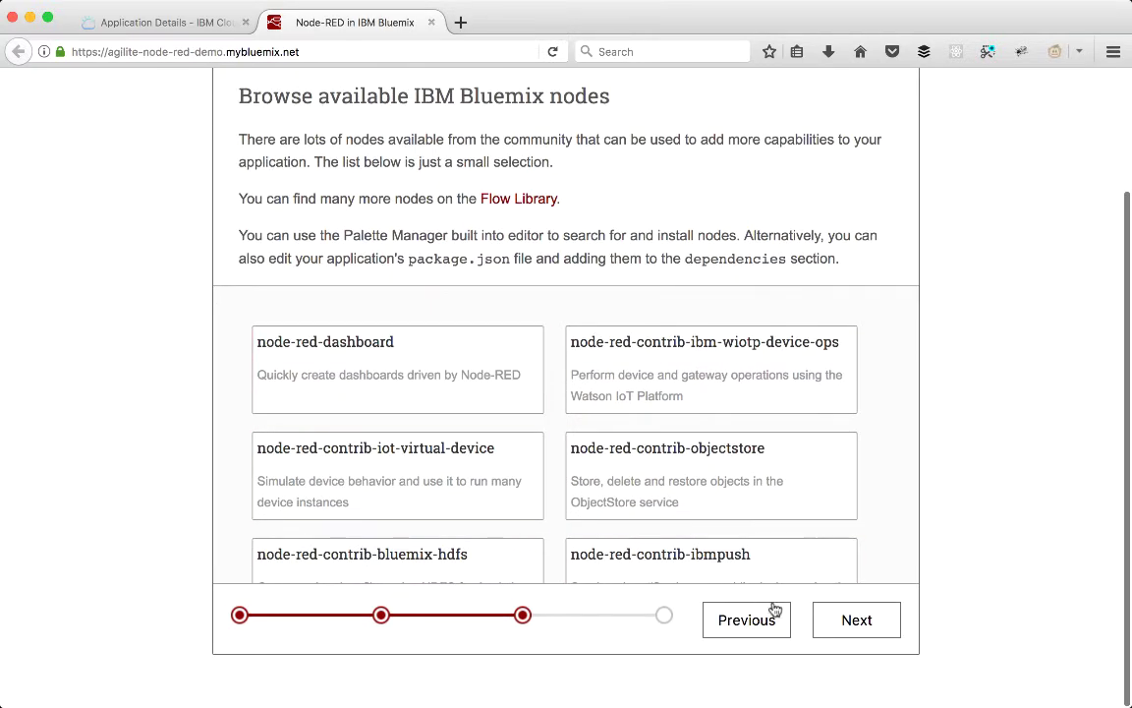
{"action": "left_click", "coordinate": [845, 623]}
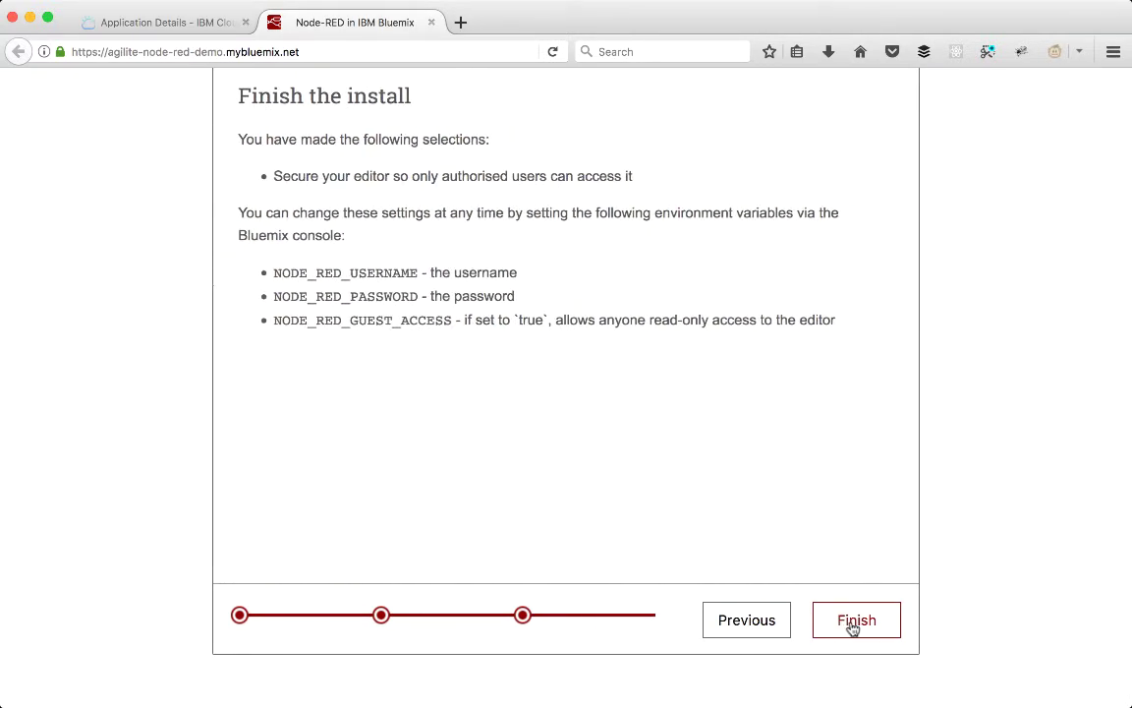
{"action": "left_click", "coordinate": [855, 627]}
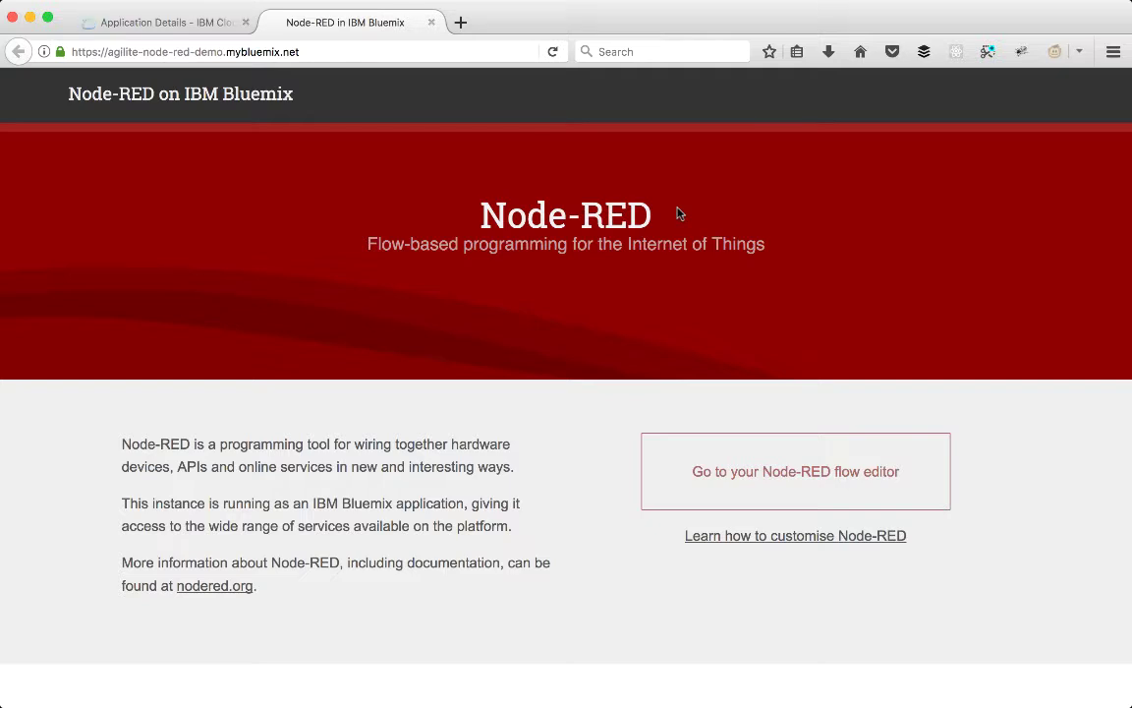
Step: Open the flow editor and log in with the 'admin' username and its password
{"action": "left_click", "coordinate": [765, 495]}
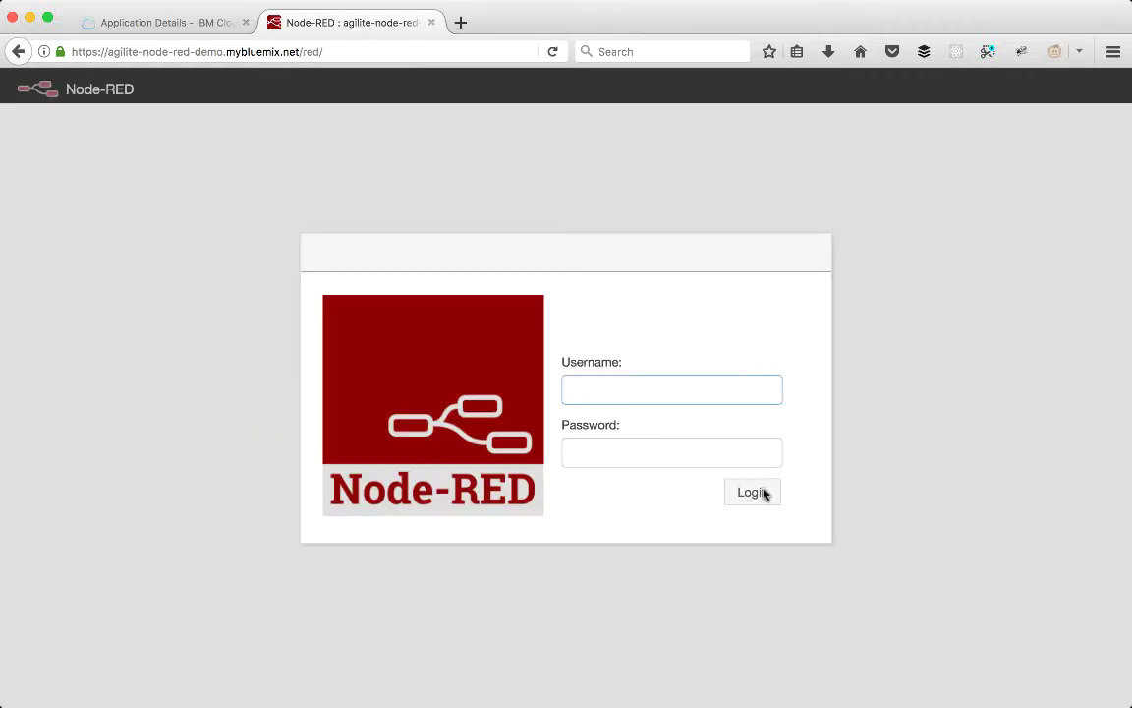
{"action": "type", "text": "admin"}
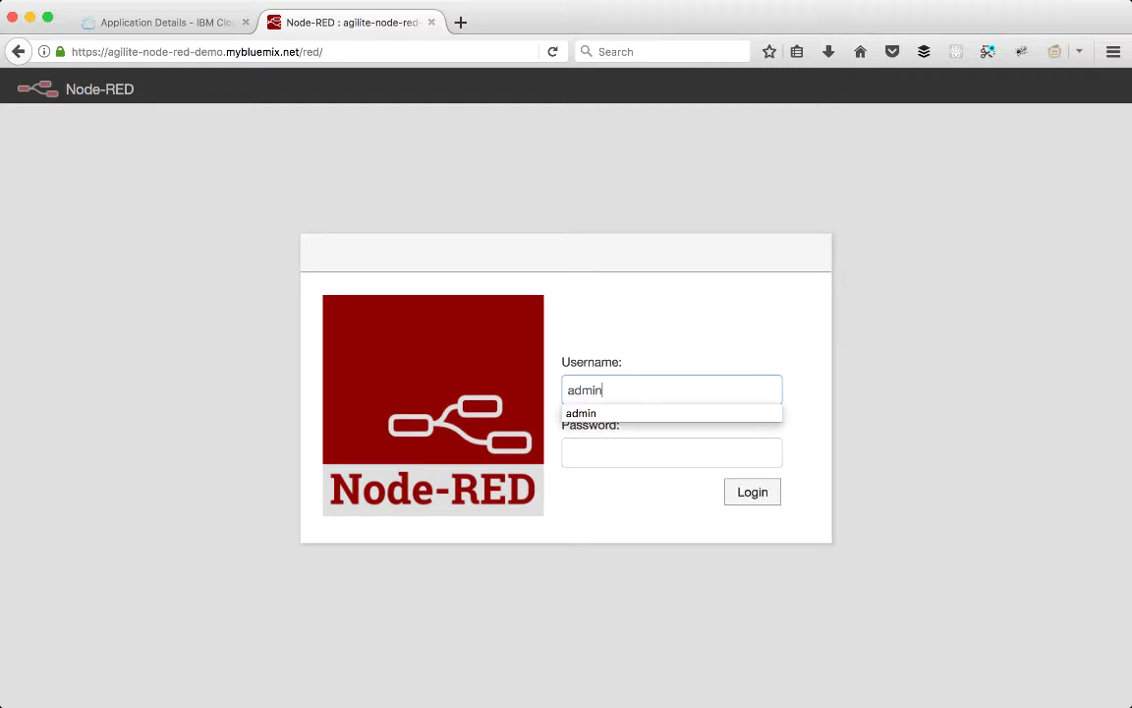
{"action": "key", "text": "Tab"}
{"action": "type", "text": "**********"}
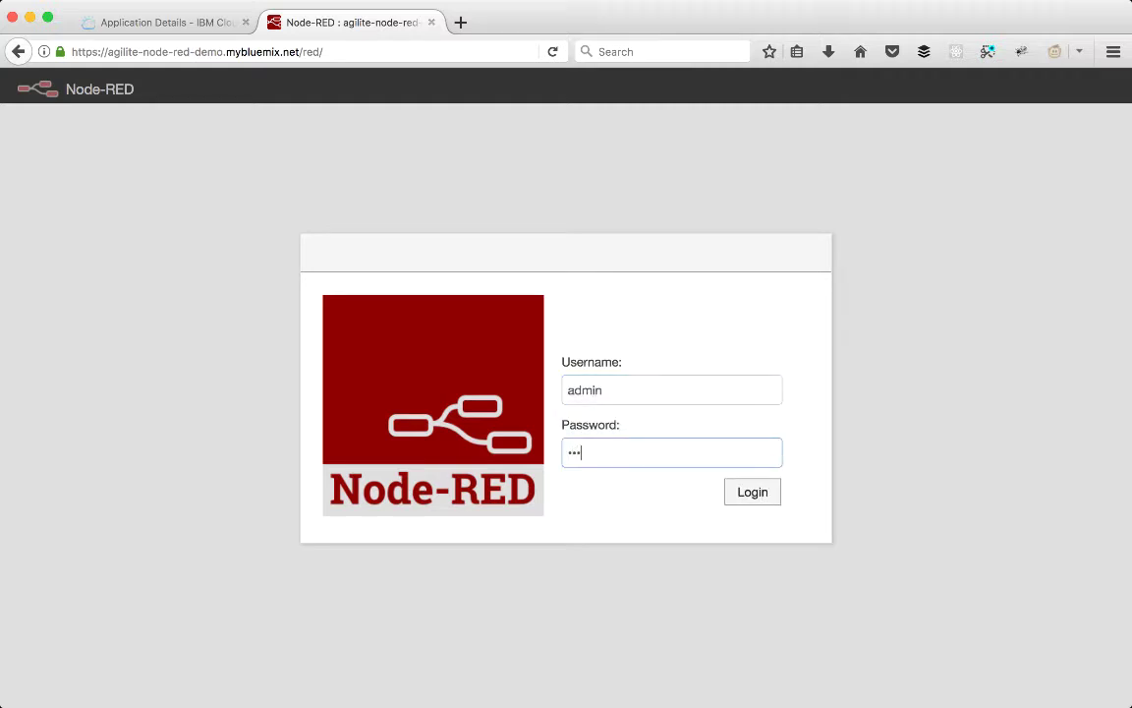
{"action": "left_click", "coordinate": [761, 501]}
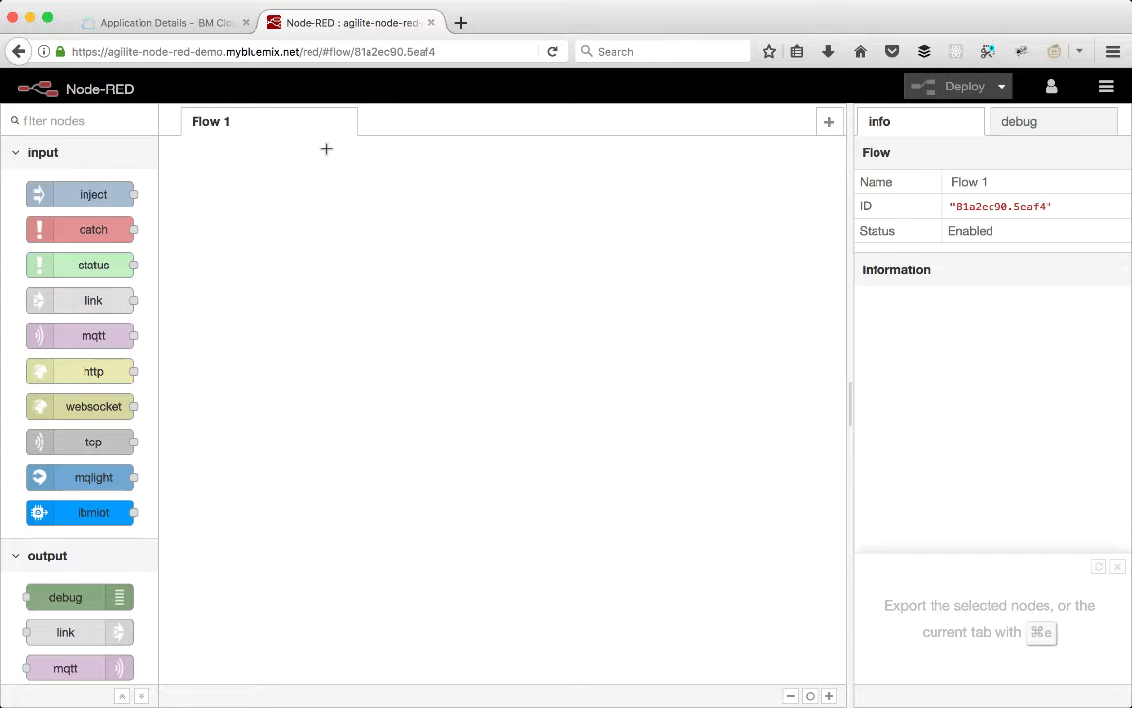
Step: Lower the app's memory per instance from 512 to 256 MB, save, and dismiss the override notice
{"action": "left_click", "coordinate": [184, 24]}
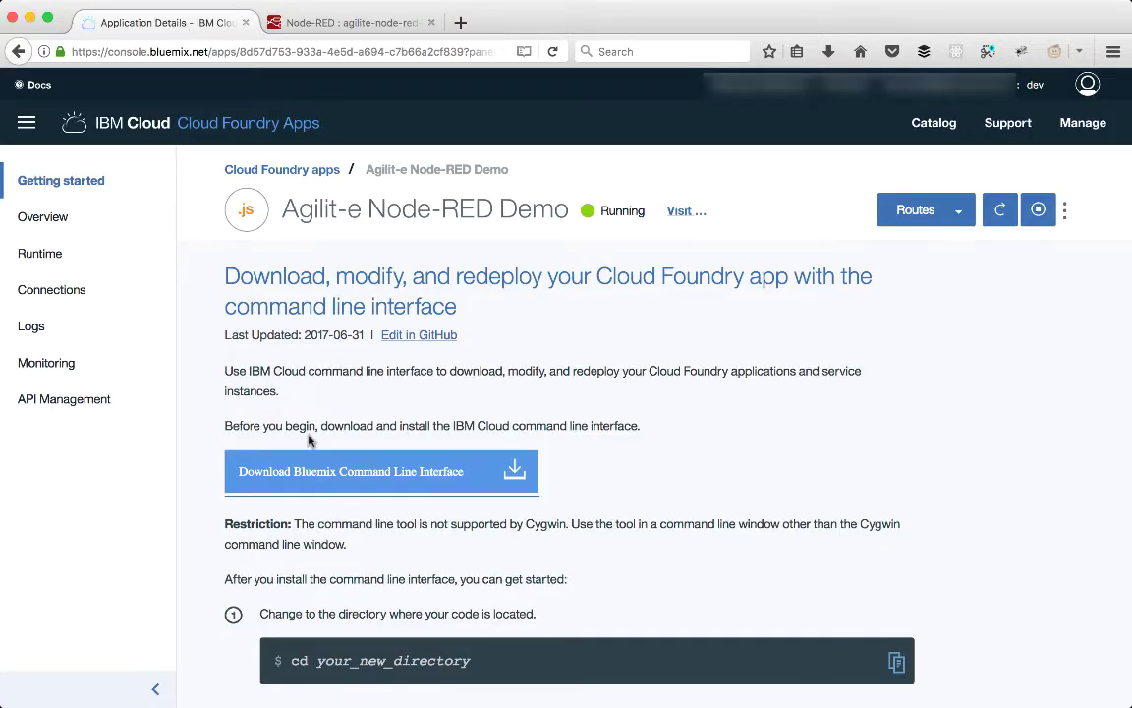
{"action": "left_click", "coordinate": [54, 226]}
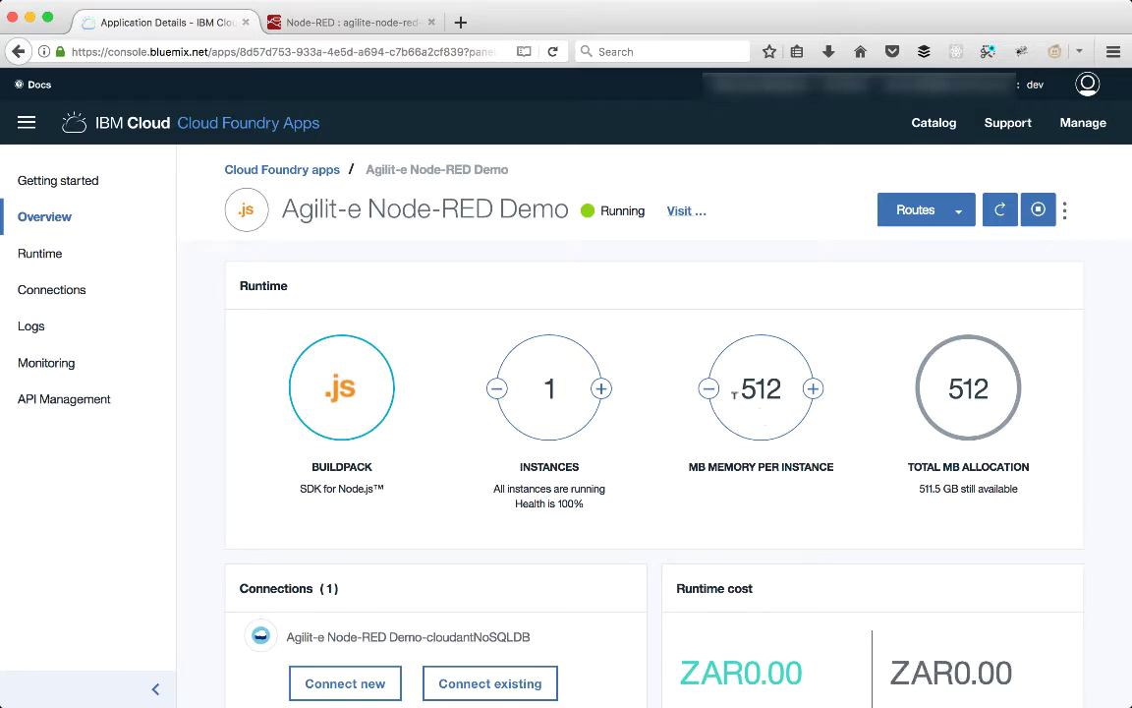
{"action": "left_click", "coordinate": [708, 389]}
{"action": "left_click", "coordinate": [709, 389]}
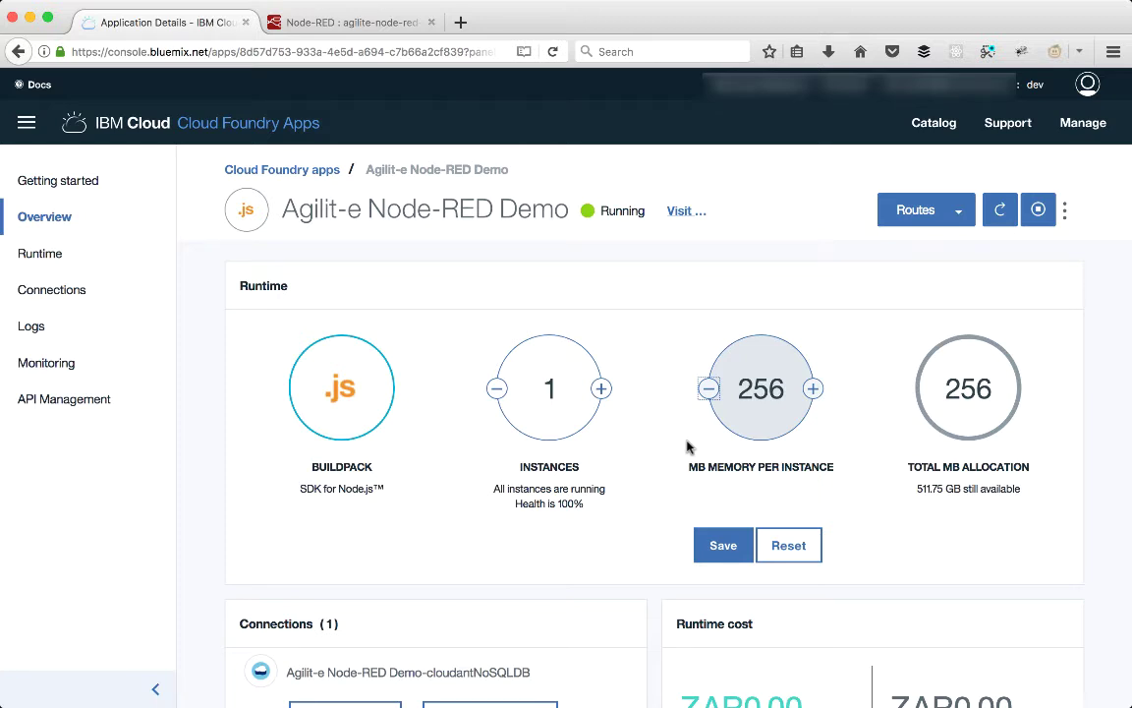
{"action": "left_click", "coordinate": [724, 545]}
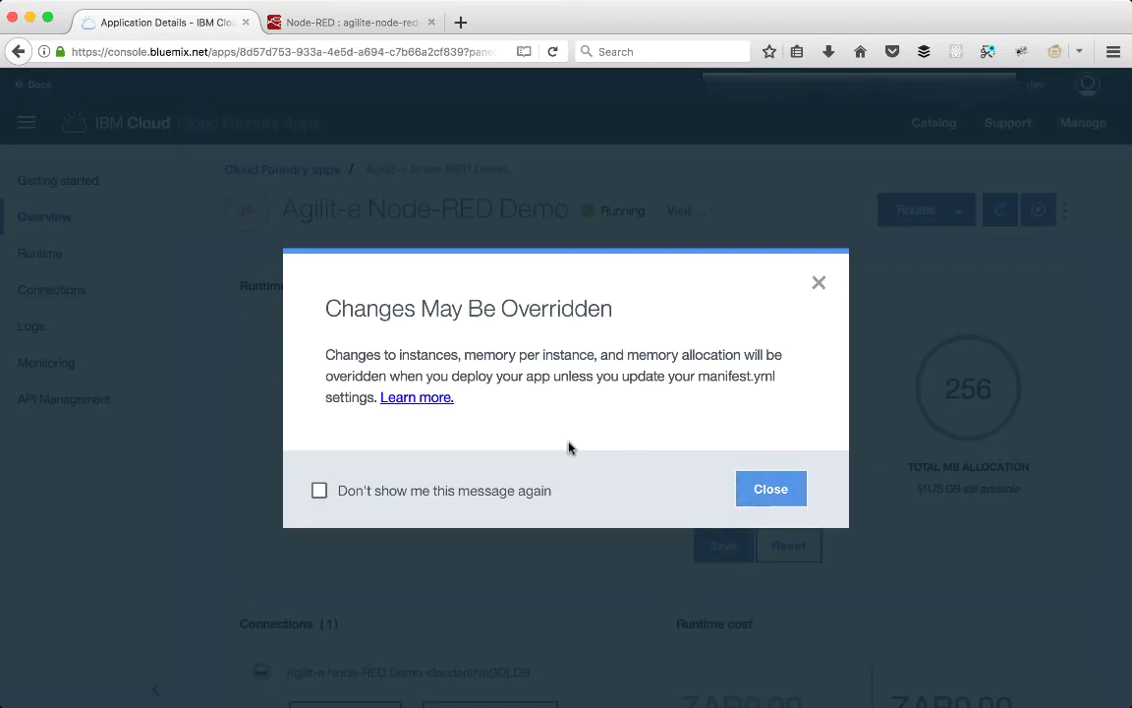
{"action": "left_click", "coordinate": [757, 494]}
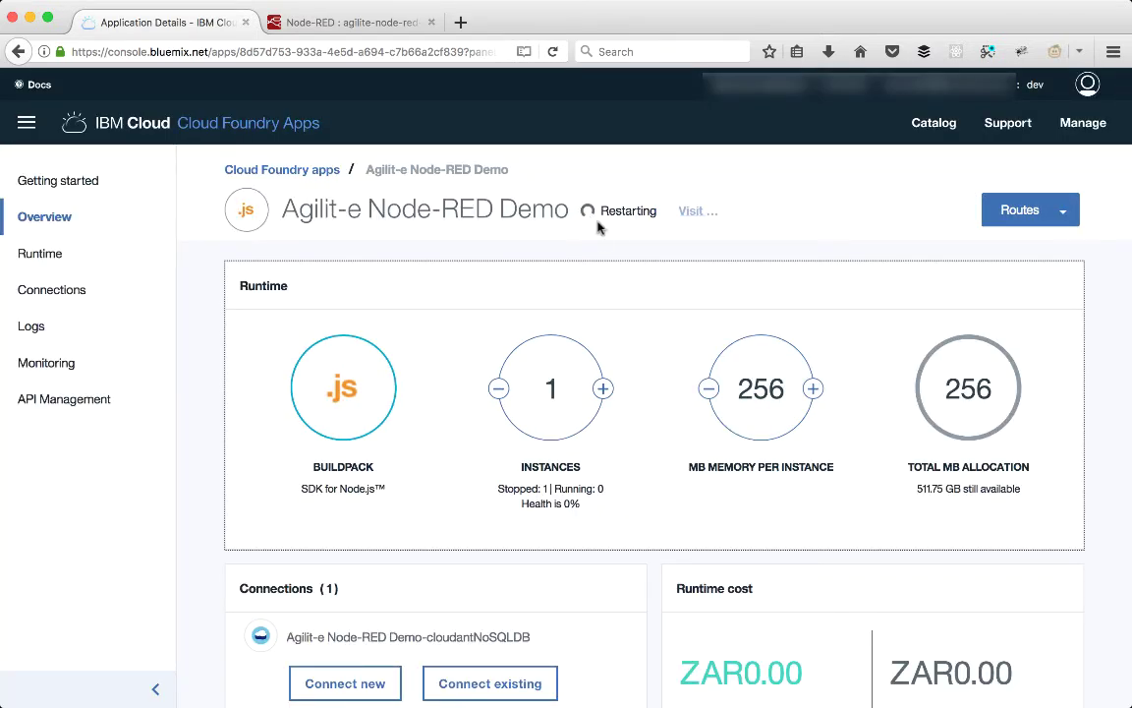